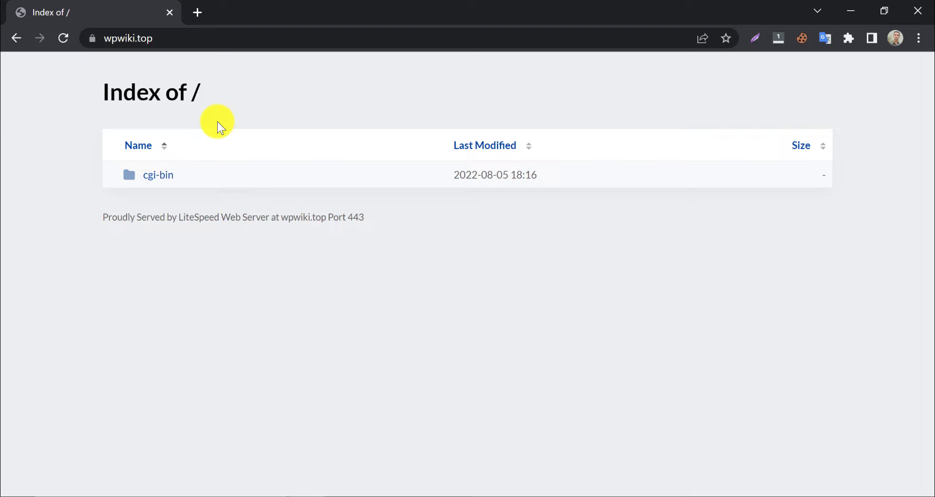
Go to wpwiki.top/cpanel to reach the cPanel login page with credentials autofilled
click(182, 38)
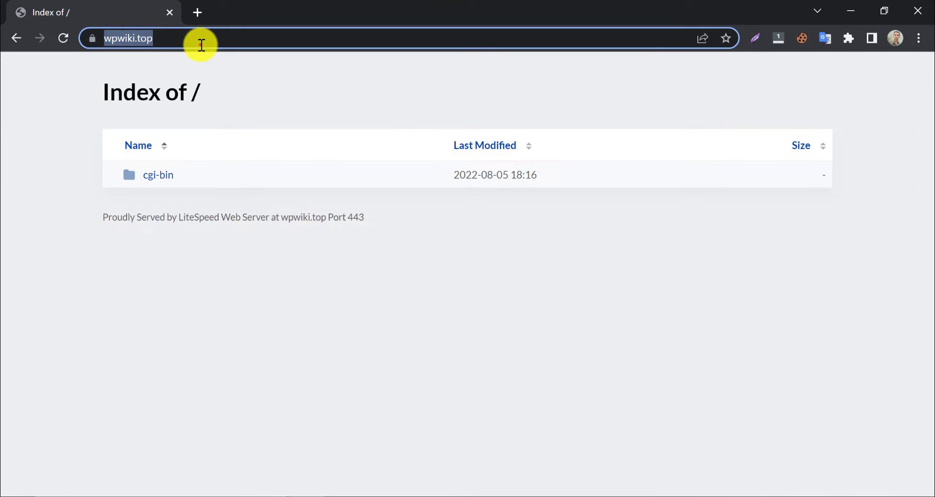
click(224, 39)
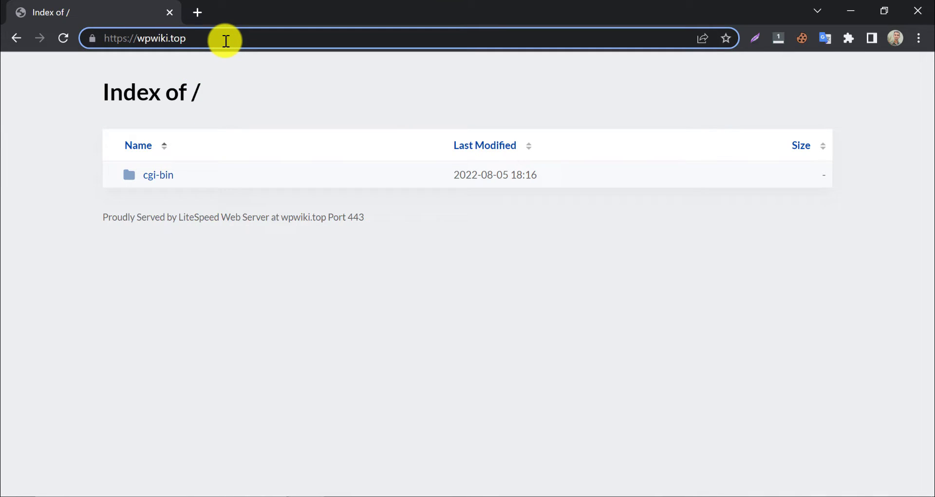
text(/cgi)
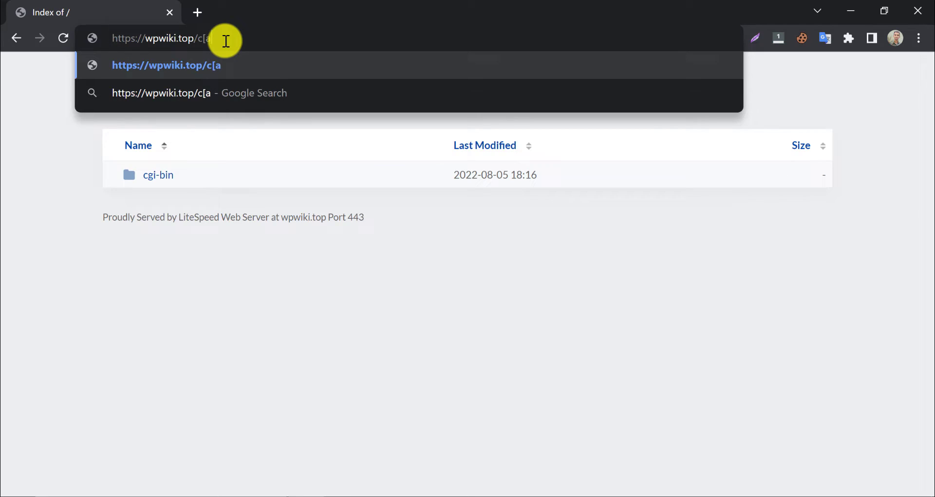
key(BackSpace)
key(BackSpace)
text(pane)
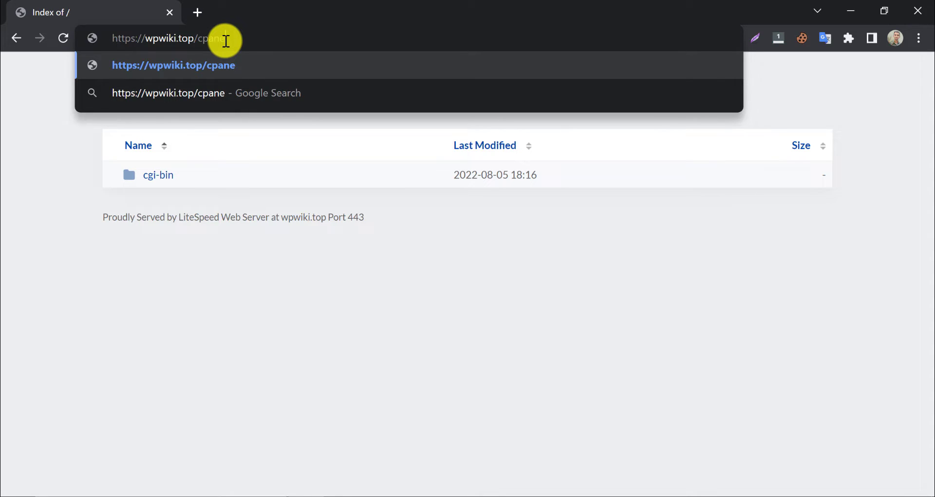
text(l)
key(Return)
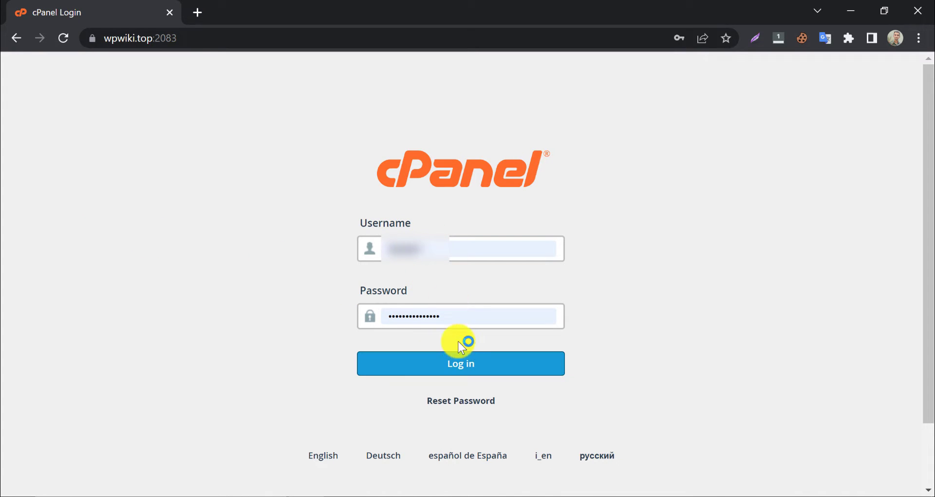
Sign in to cPanel and launch WordPress Manager by Softaculous from the Software section
click(460, 363)
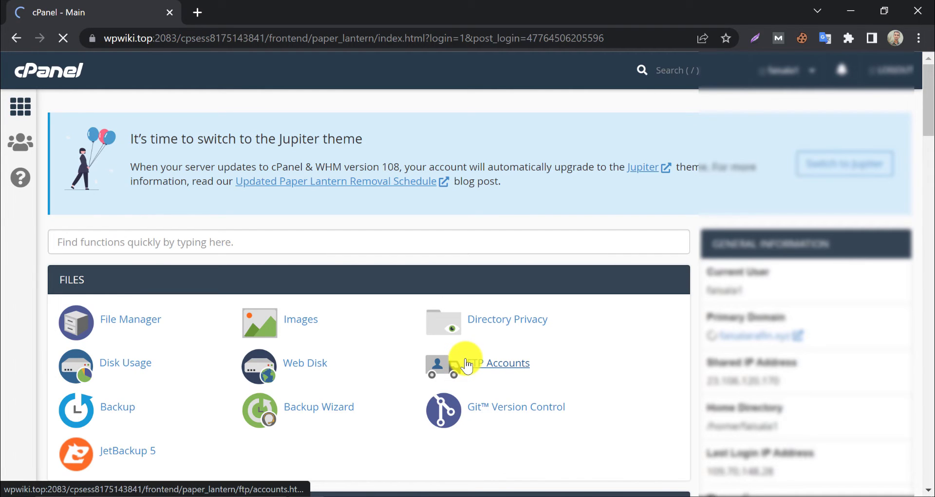
scroll(468, 364, down, 5)
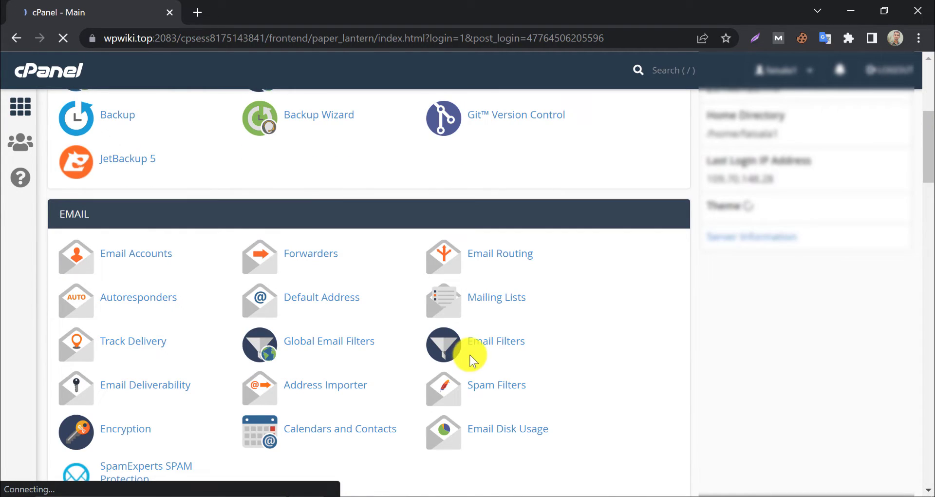
scroll(526, 351, down, 3)
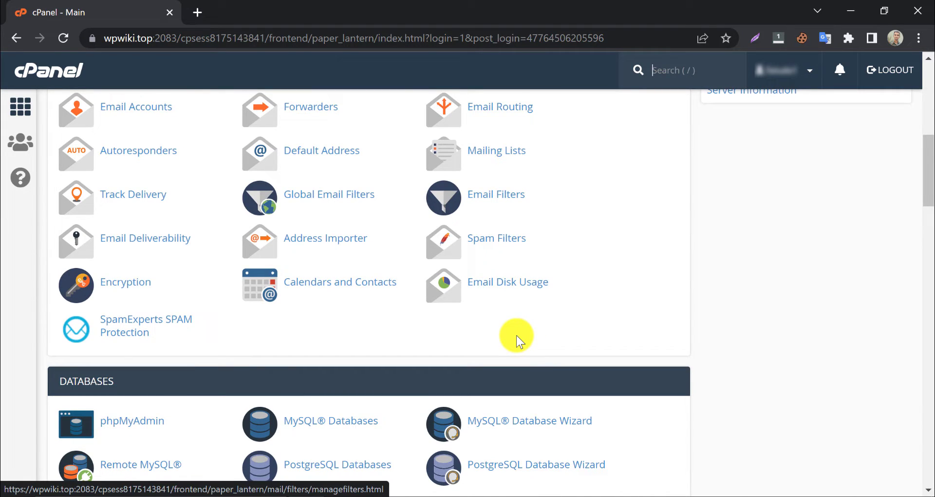
scroll(516, 335, down, 4)
scroll(518, 336, down, 3)
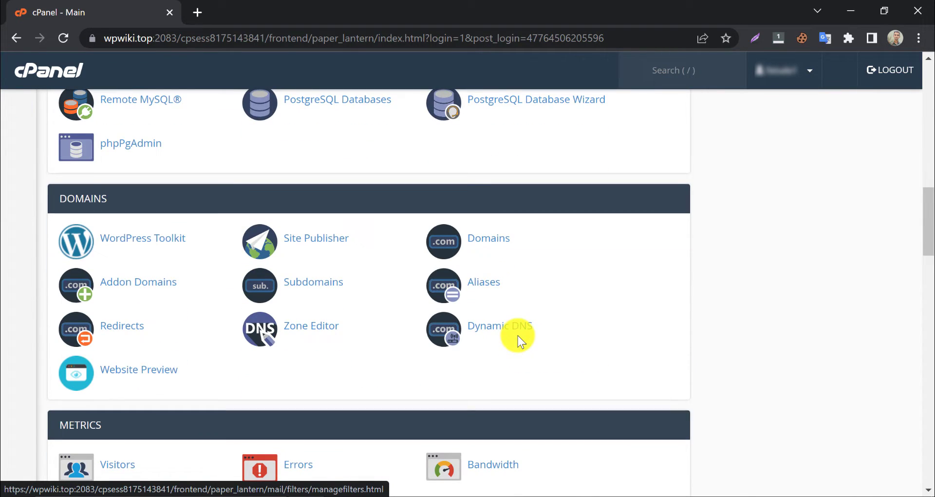
scroll(519, 339, down, 3)
scroll(517, 336, down, 6)
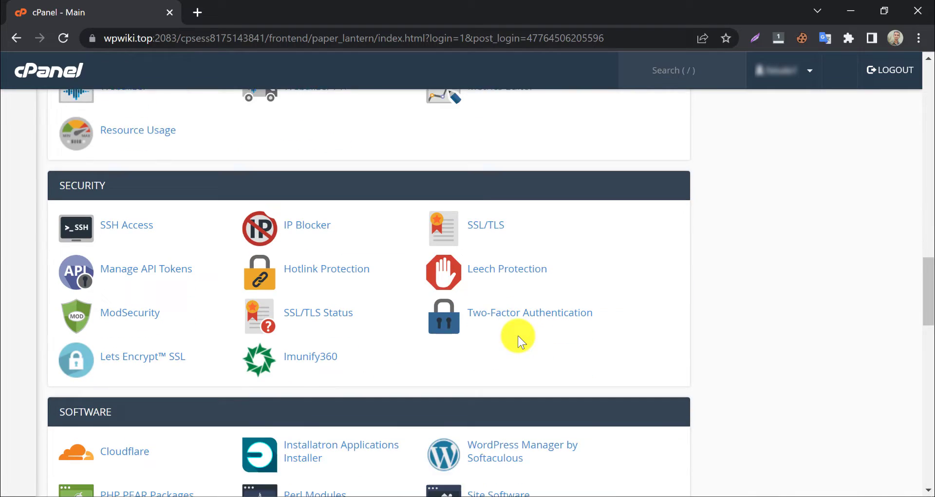
scroll(518, 336, down, 4)
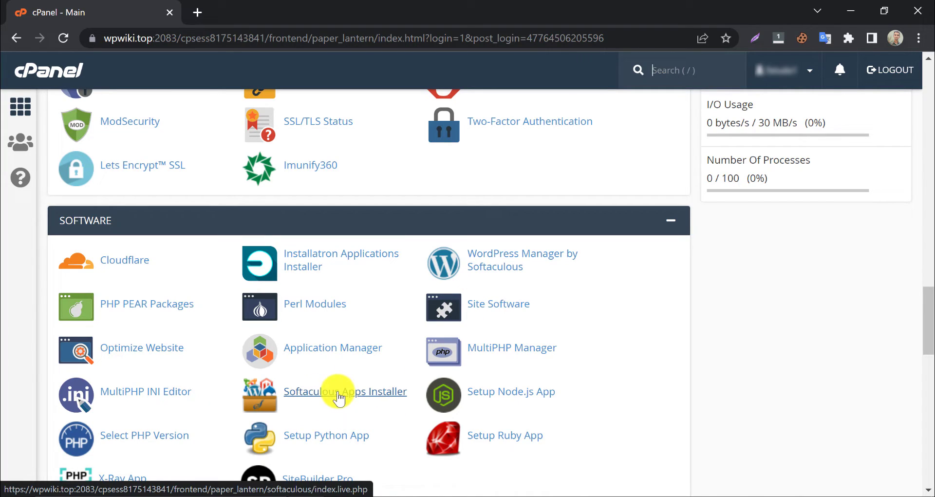
click(485, 262)
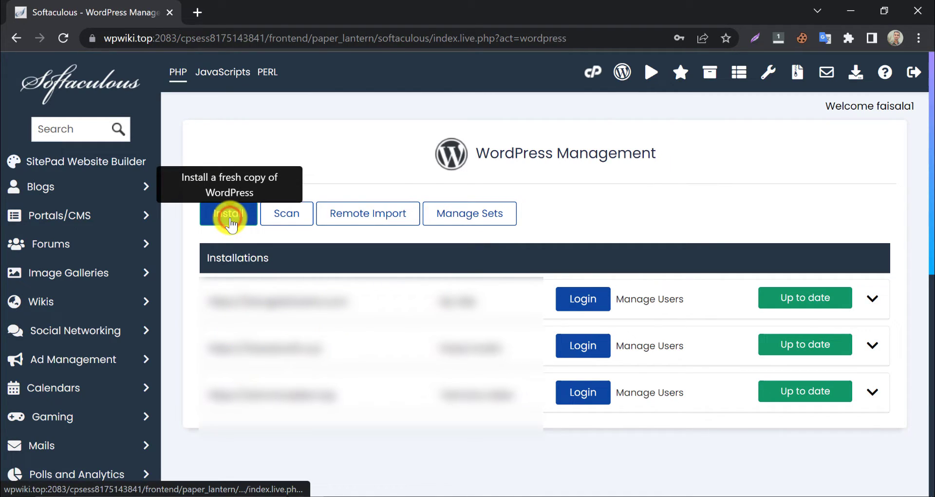
Start a new WordPress installation from the WordPress Management page
click(230, 225)
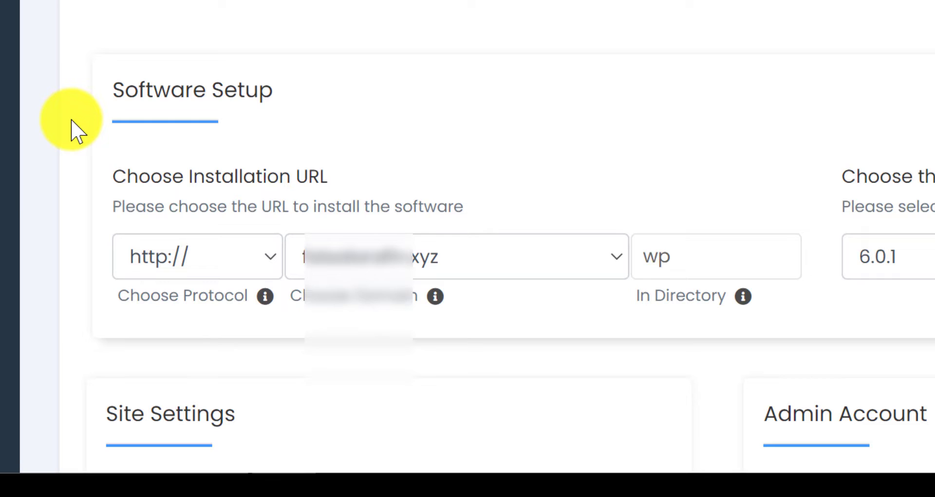
click(256, 377)
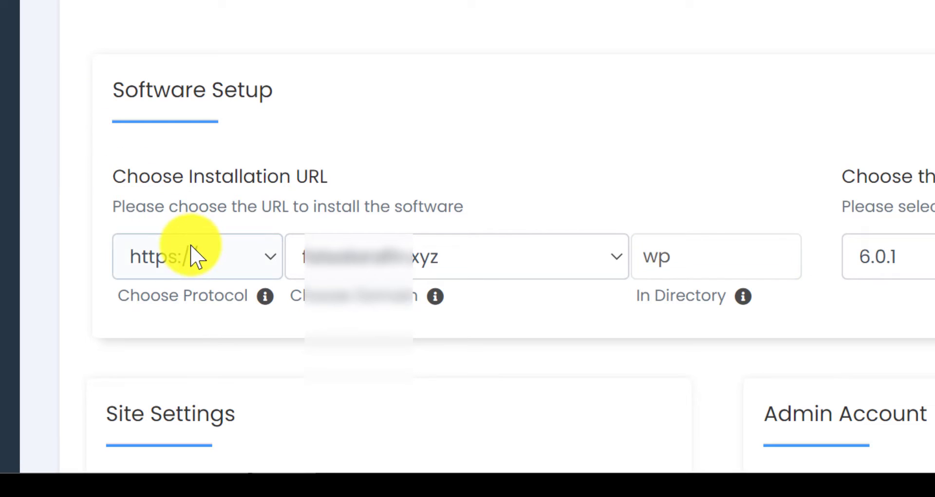
click(192, 258)
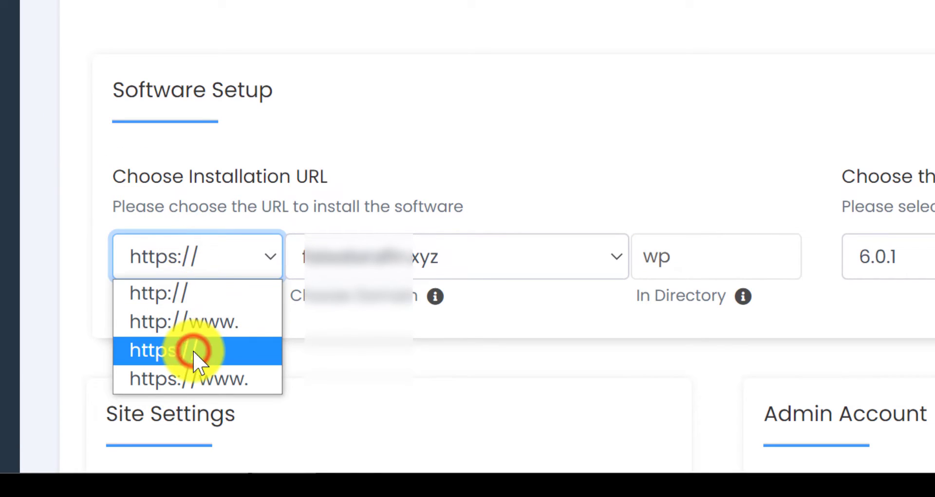
click(194, 358)
click(463, 278)
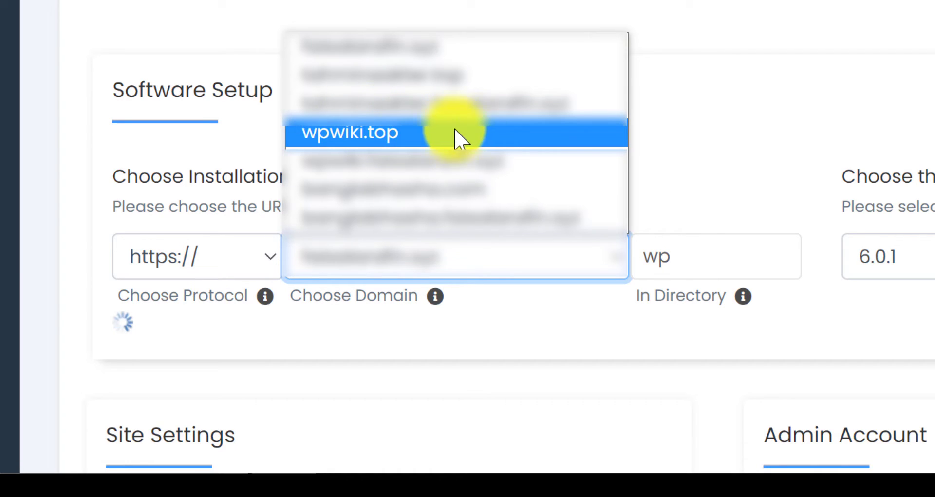
click(477, 138)
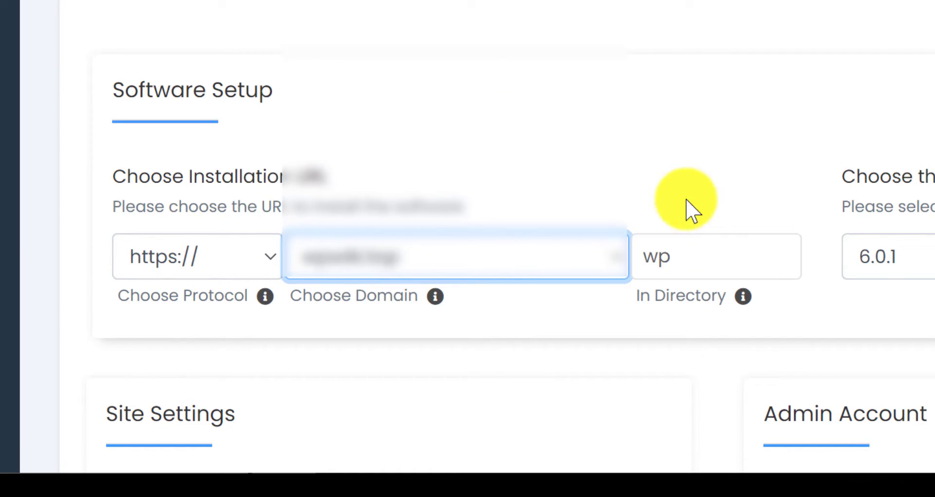
Clear the default 'wp' directory so WordPress installs at the site root
click(707, 272)
scroll(709, 185, down, 3)
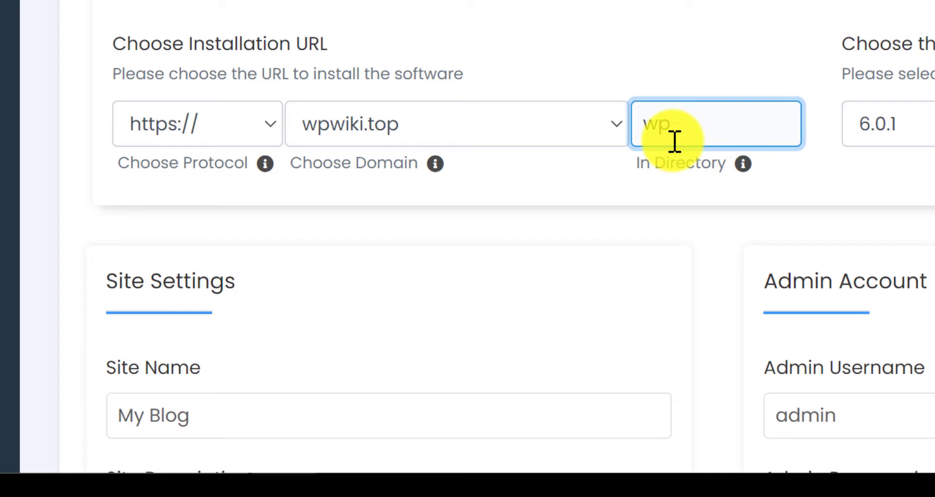
drag(687, 125, 615, 152)
key(BackSpace)
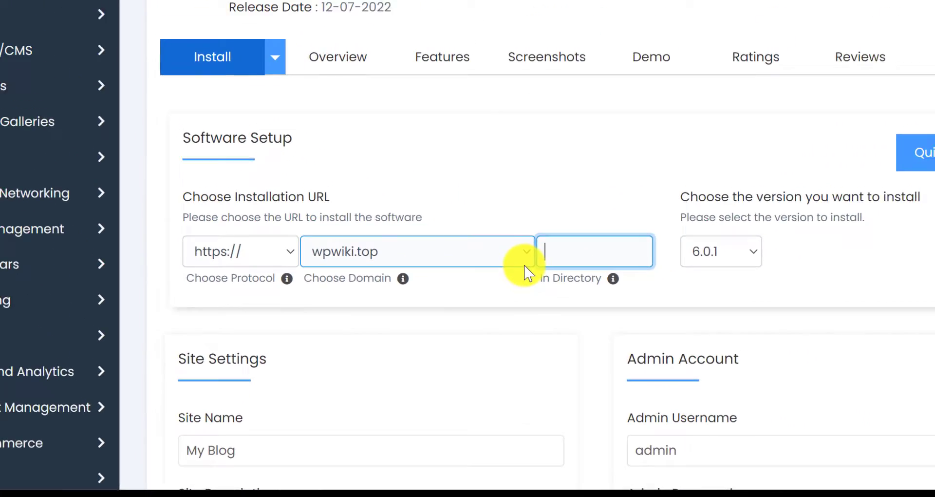
click(547, 366)
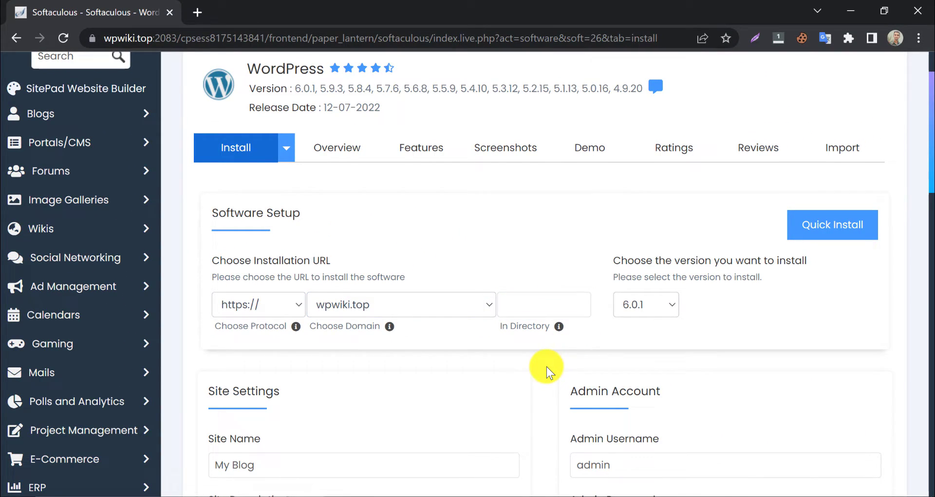
scroll(543, 373, down, 3)
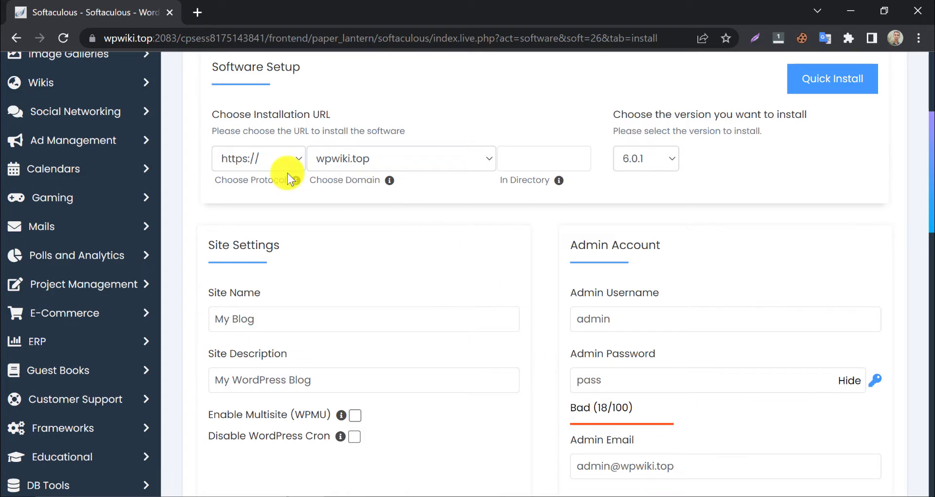
Replace the default admin username with wpwiki
scroll(555, 261, down, 2)
click(650, 249)
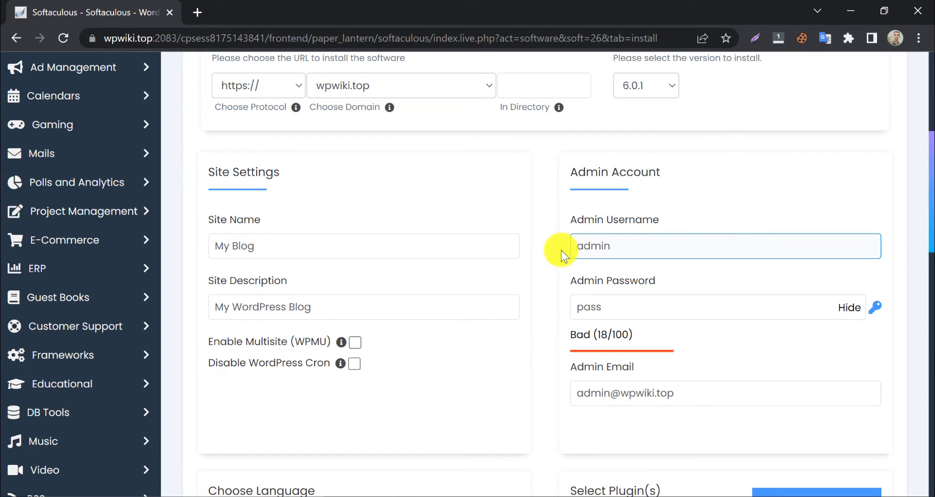
drag(623, 245, 556, 258)
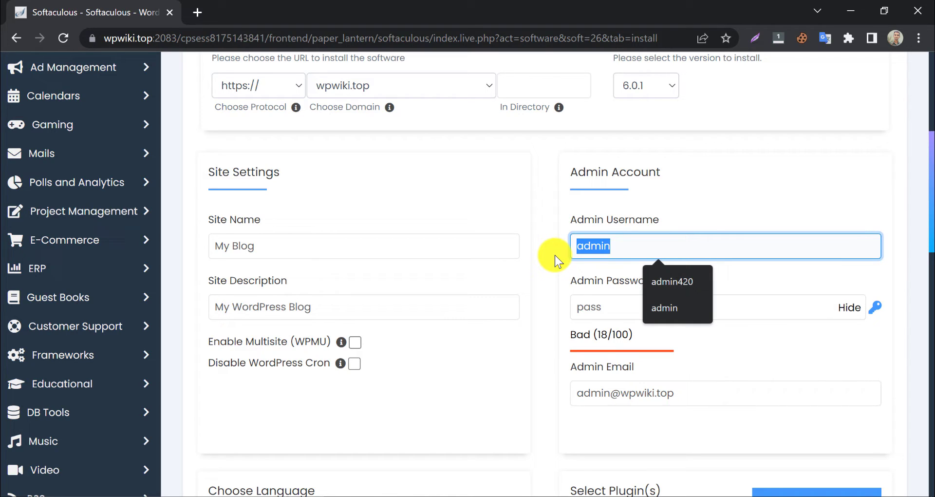
text(wpwiki)
Replace the default admin password with a long, masked strong password
click(572, 296)
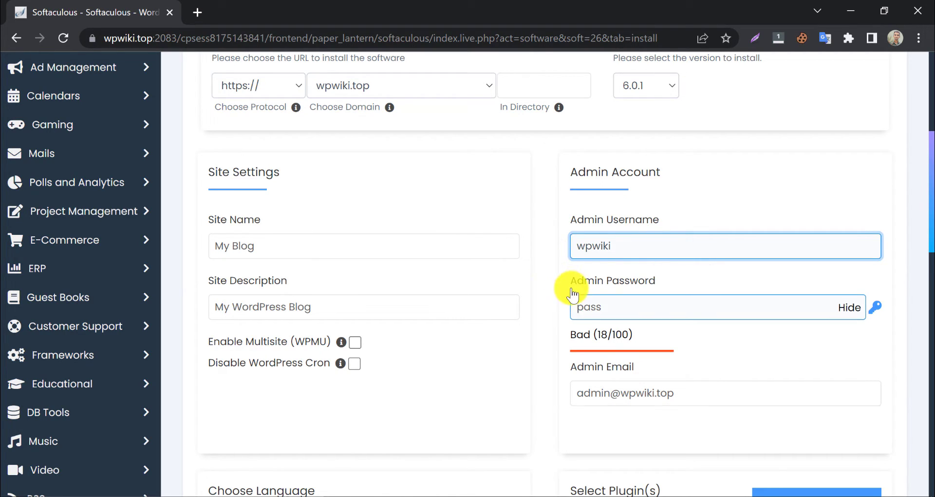
double_click(588, 307)
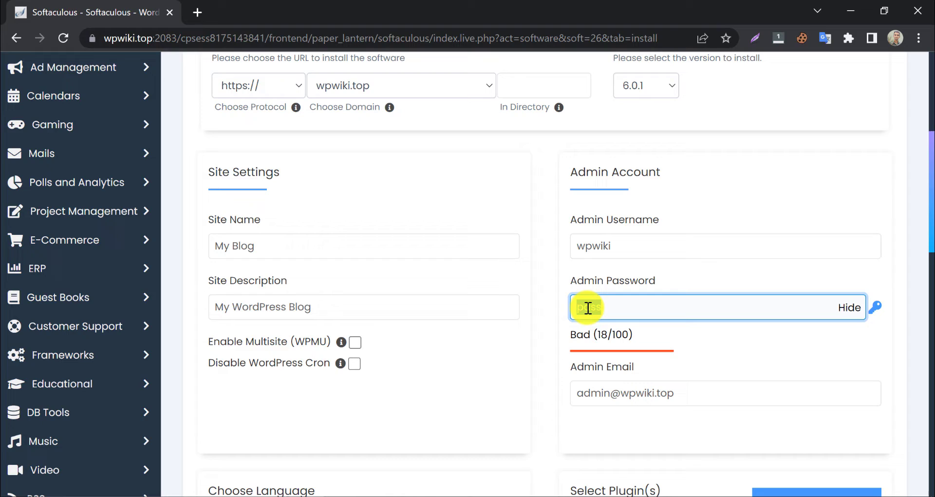
key(BackSpace)
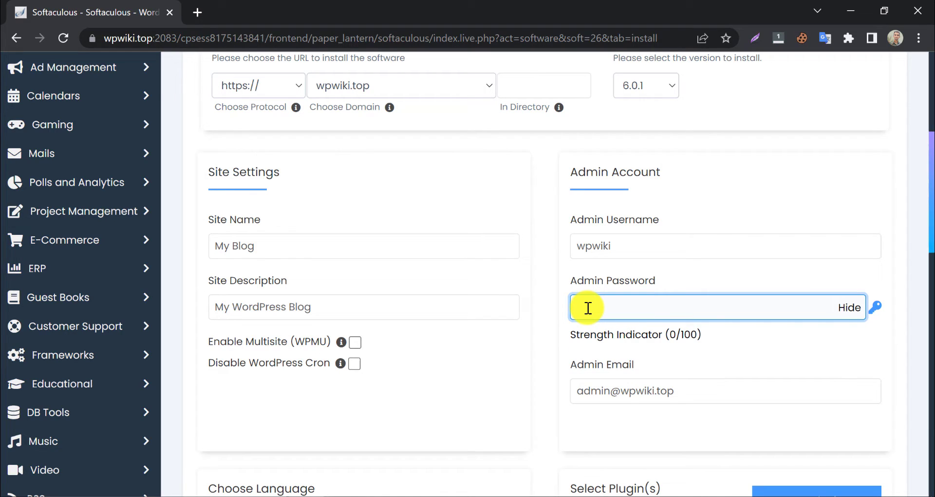
right_click(588, 307)
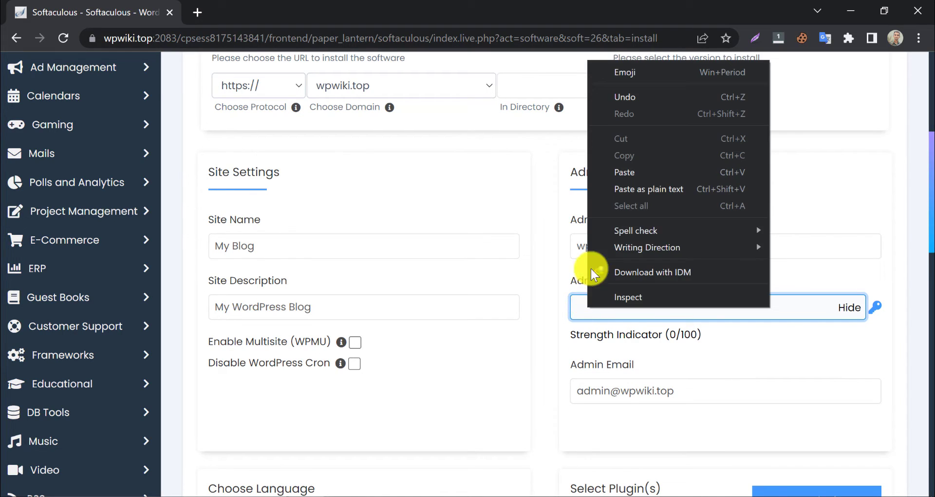
click(584, 319)
click(850, 307)
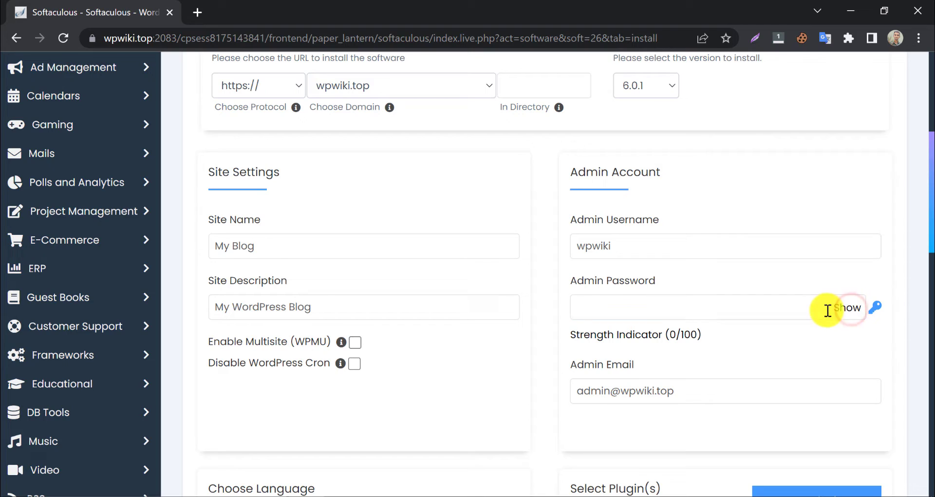
click(750, 309)
text(a)
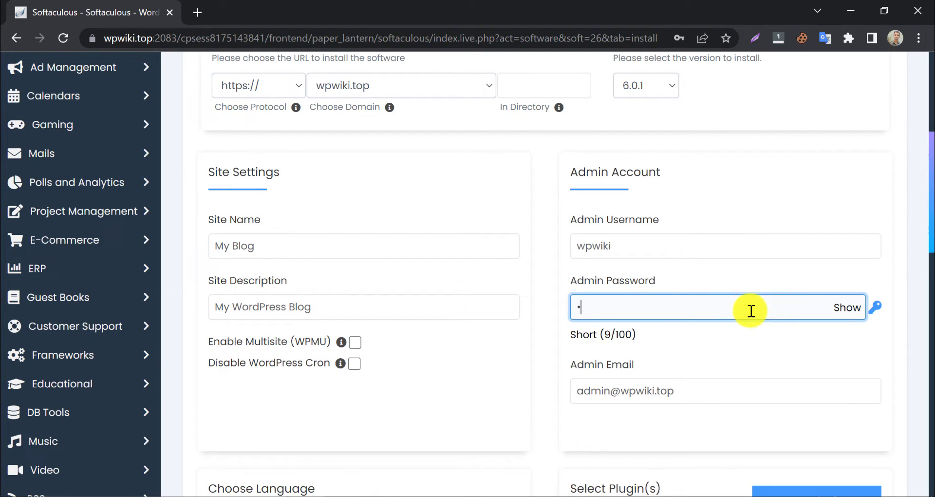
text(**********)
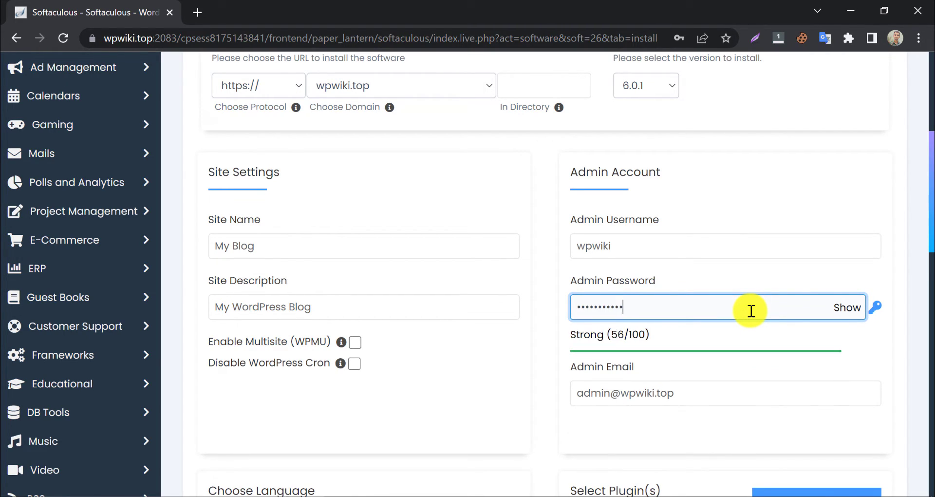
text(**********)
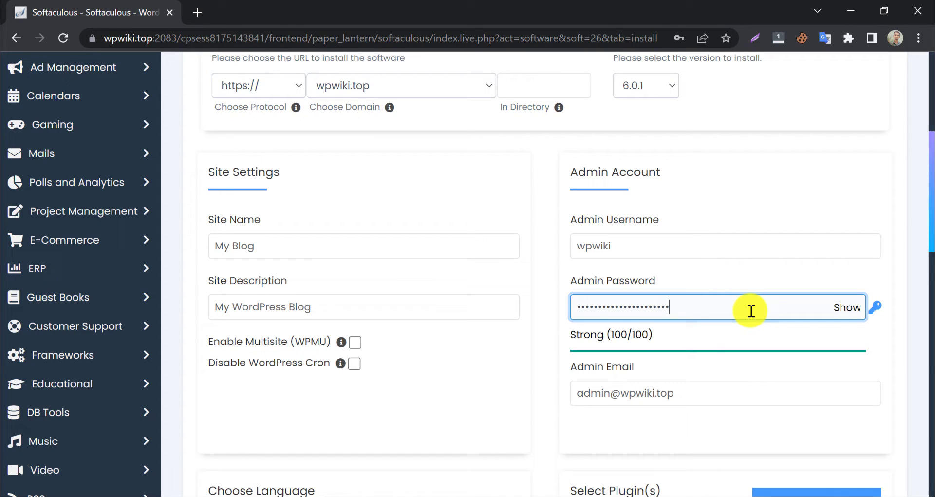
text(*)
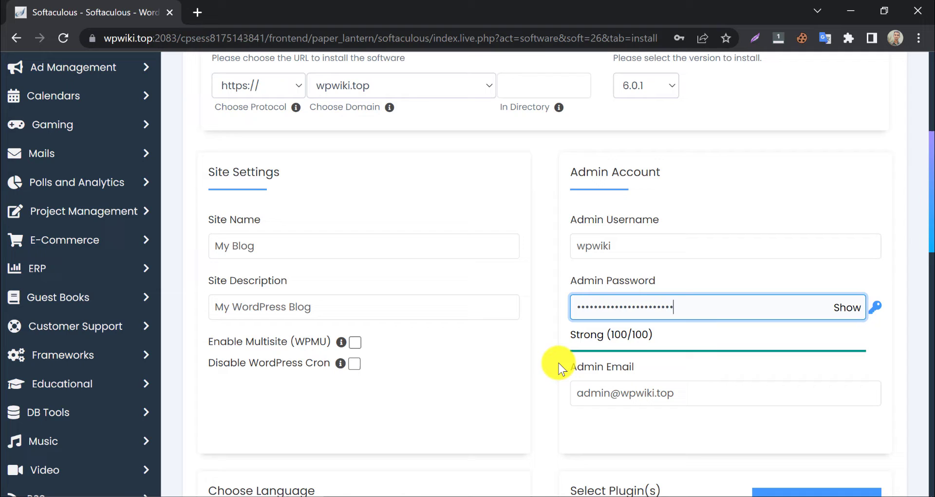
Run the WordPress install and dismiss Chrome's save-password prompt
scroll(557, 359, down, 5)
scroll(557, 361, down, 7)
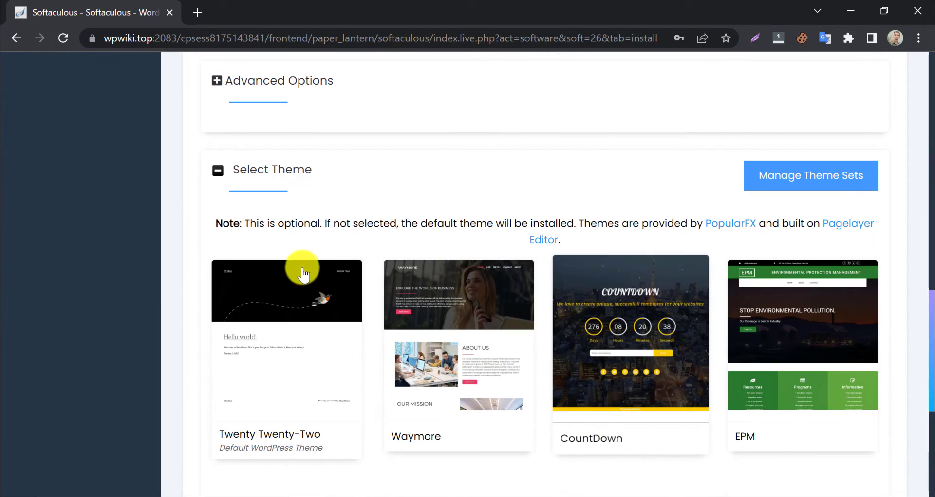
scroll(516, 239, down, 5)
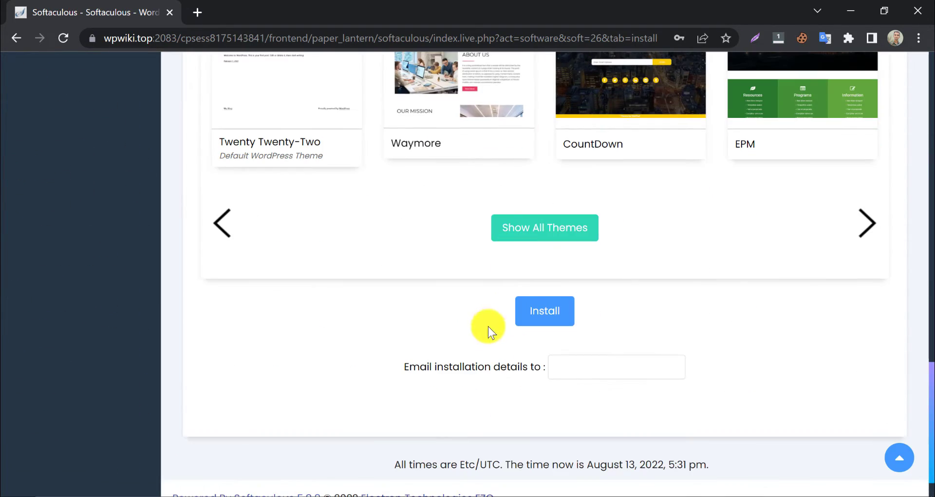
click(544, 323)
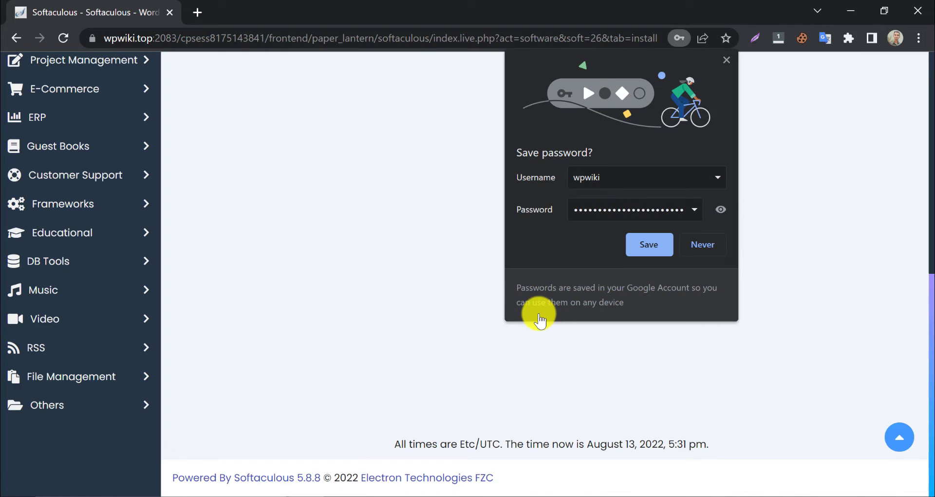
click(726, 61)
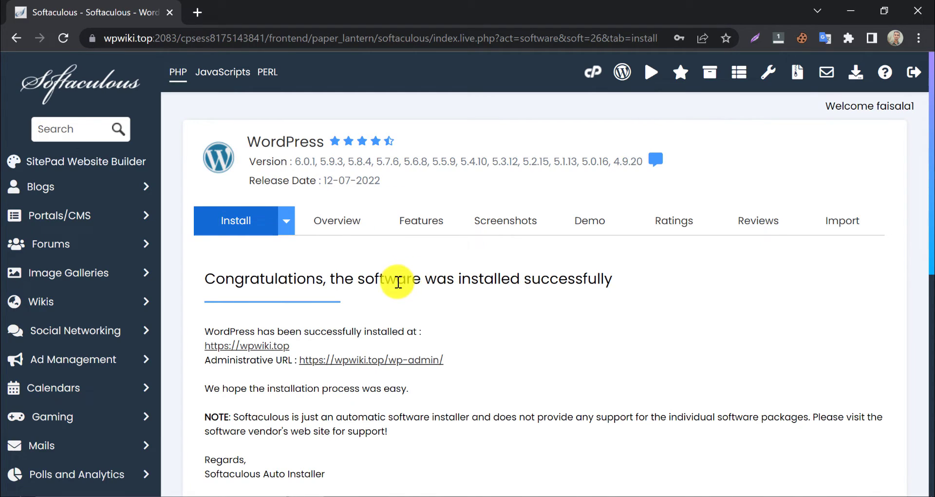
scroll(338, 271, down, 2)
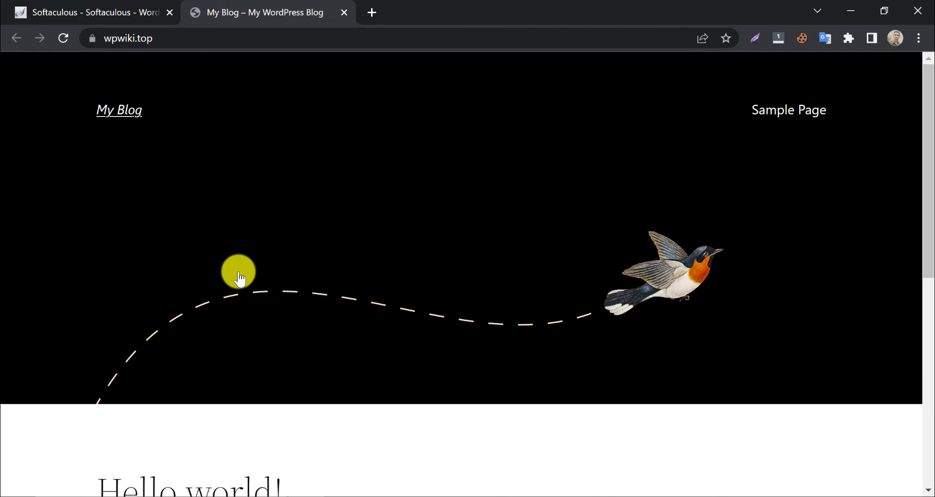
Switch back to the Softaculous installation success tab
click(127, 12)
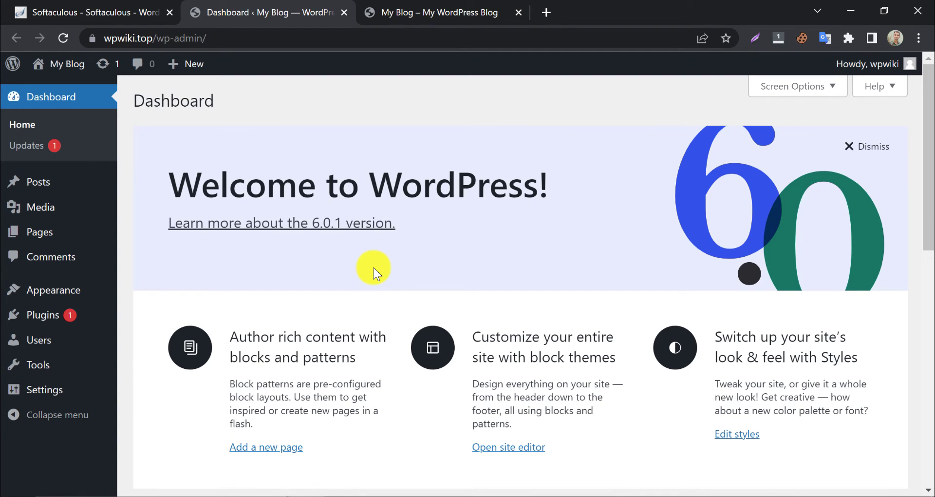
Return to WordPress Management and locate the wpwiki.top My Blog install at version 6.0.1
click(141, 11)
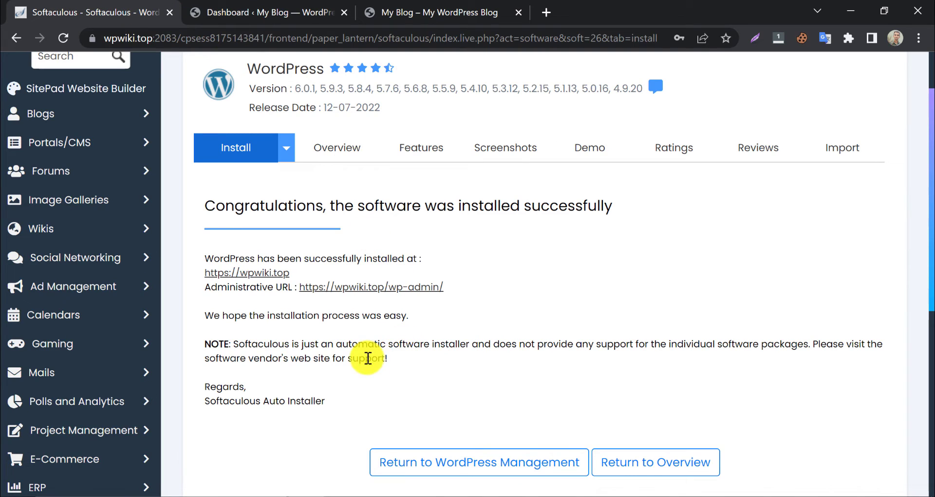
click(451, 466)
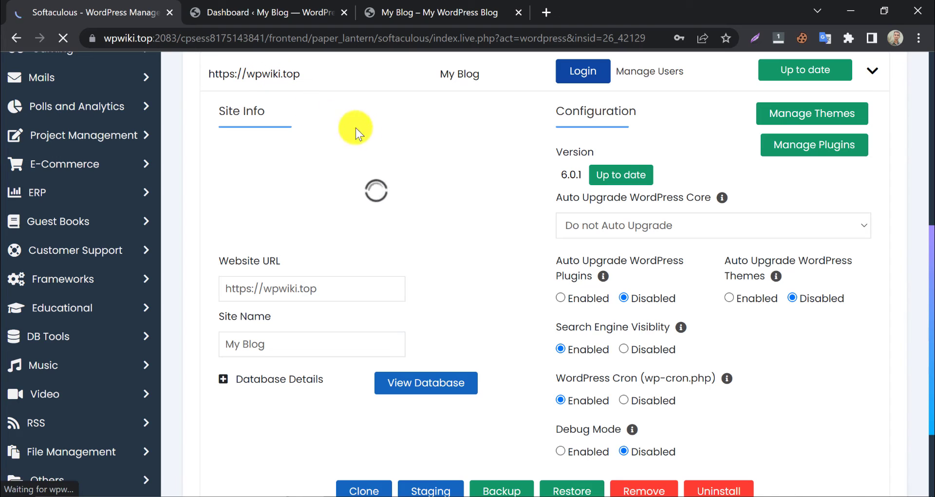
scroll(355, 166, up, 2)
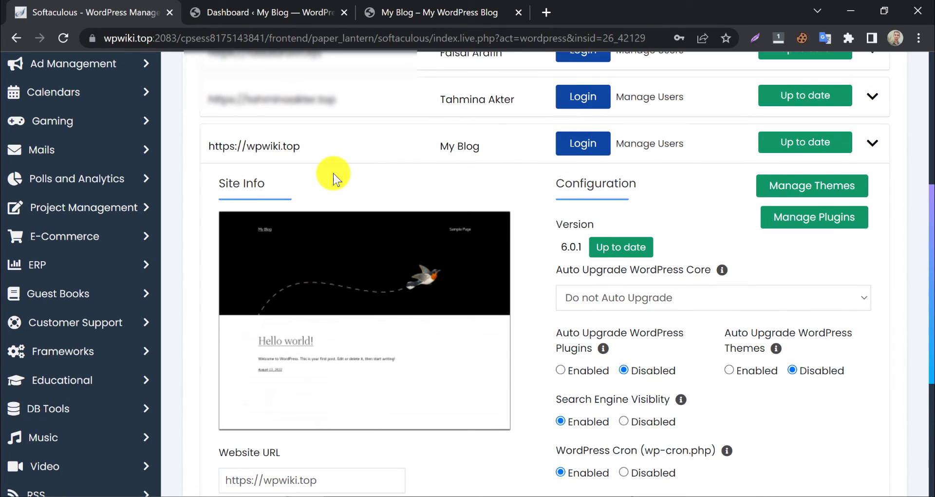
scroll(332, 173, down, 2)
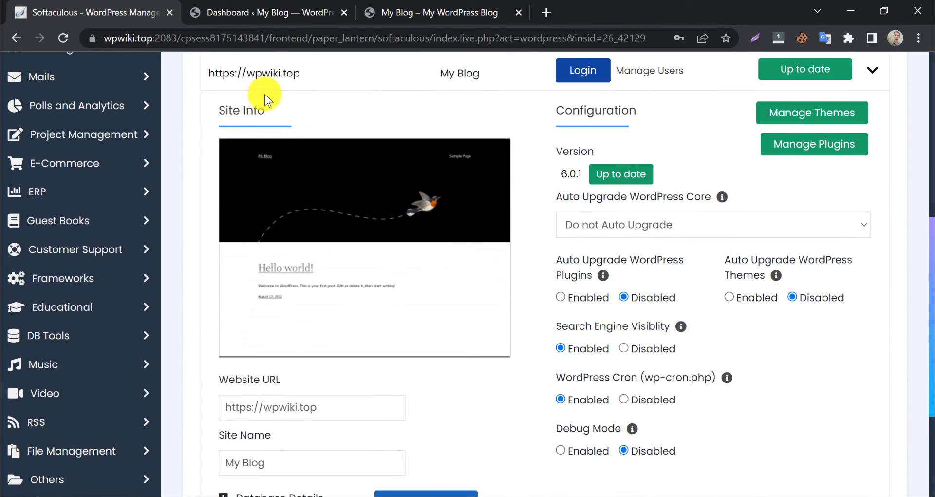
click(261, 6)
Open the Appearance themes page in the wpwiki.top admin, then return to the Softaculous listing
click(414, 10)
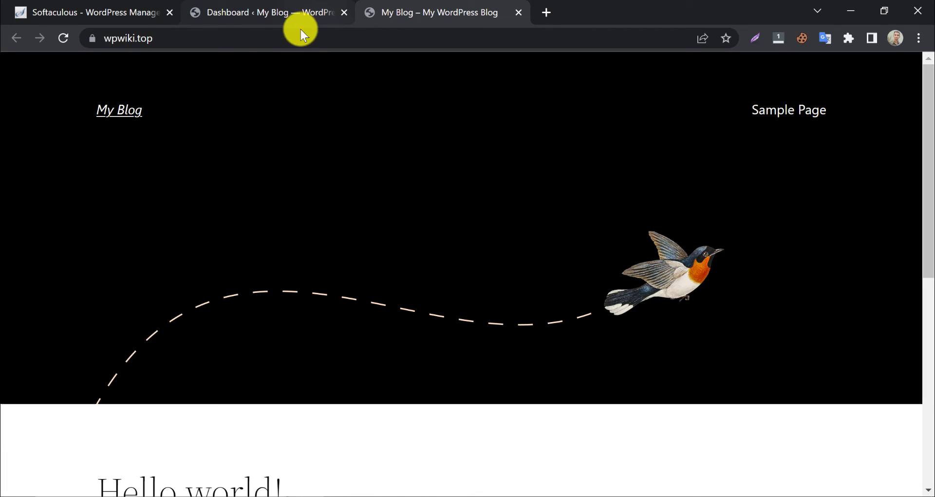
click(279, 9)
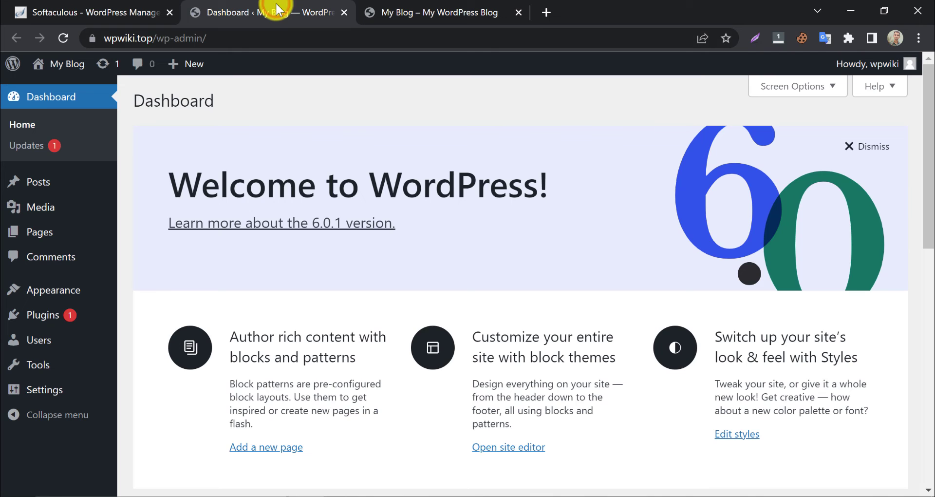
mouse_move(54, 290)
click(77, 298)
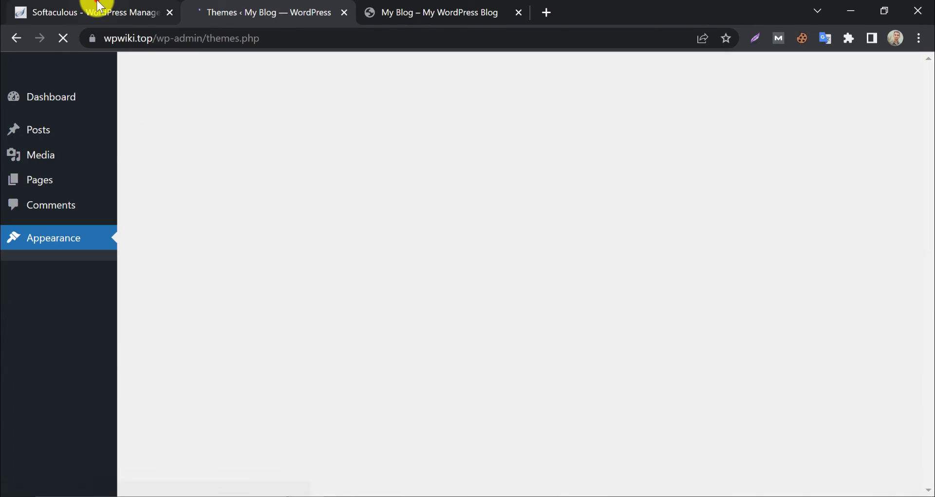
click(90, 9)
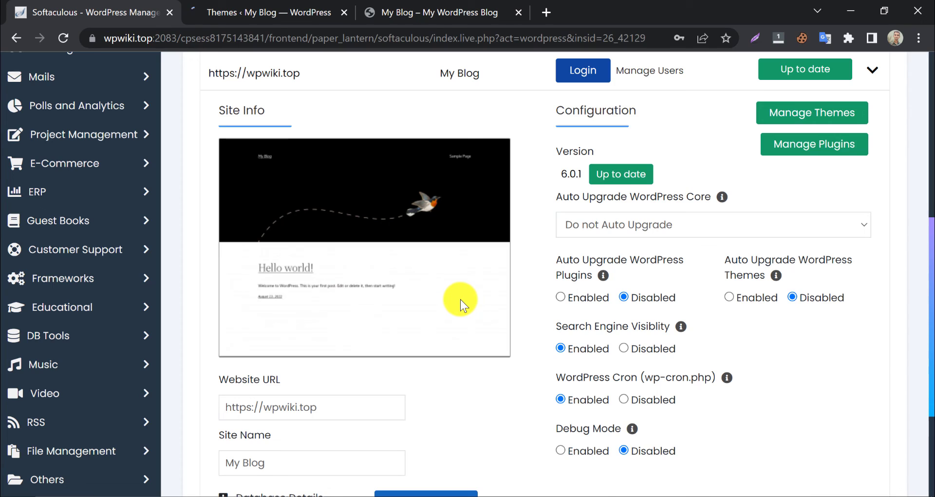